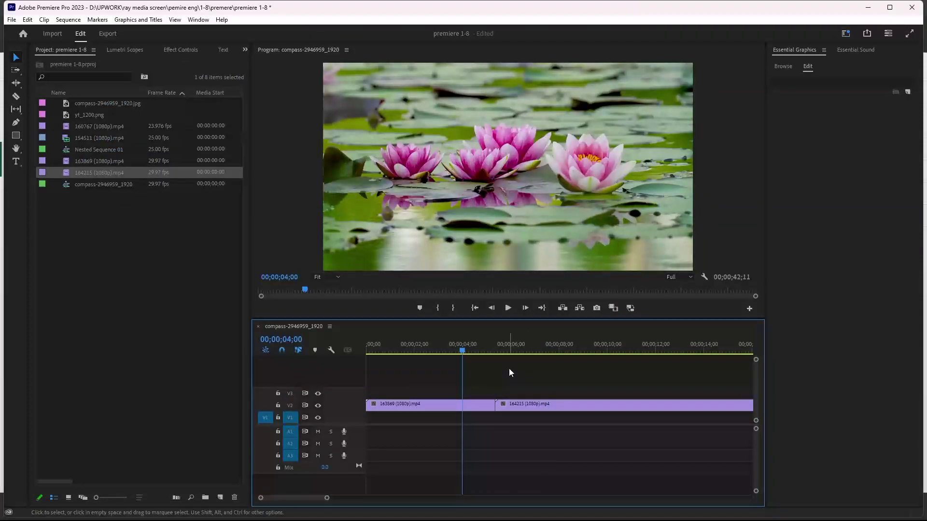
- Move the water-lily clip up one track and slide the poppy clip left to start at the playhead
left_click_drag(481, 358, 457, 361)
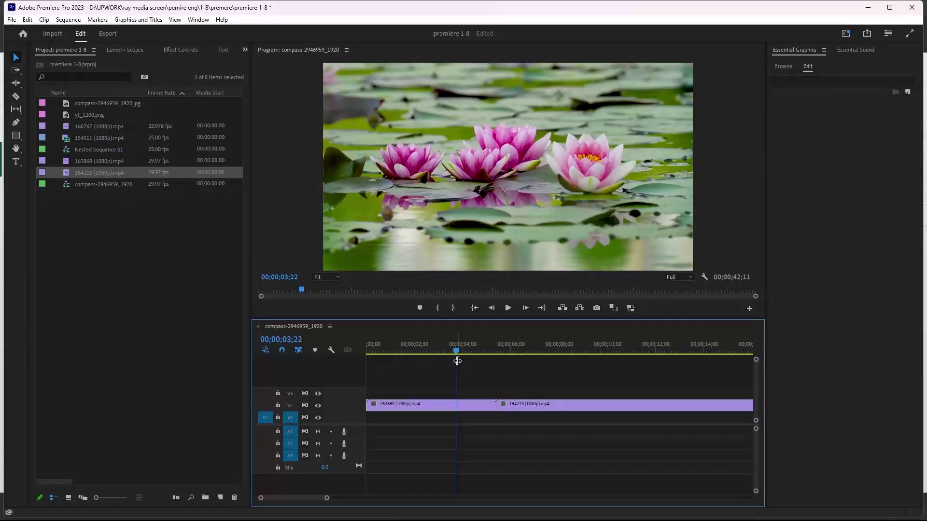
mouse_move(473, 344)
left_mouse_down()
mouse_move(482, 337)
mouse_move(478, 352)
left_mouse_up()
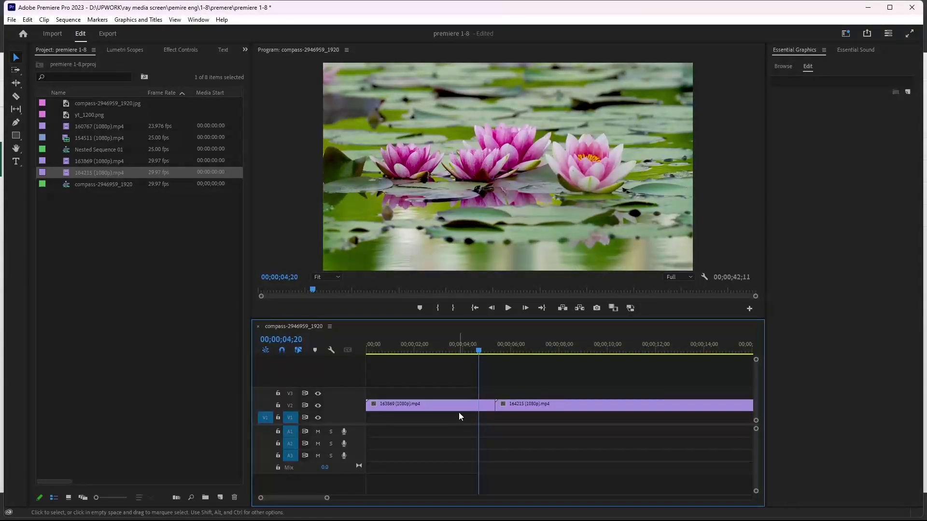
left_click_drag(463, 410, 463, 391)
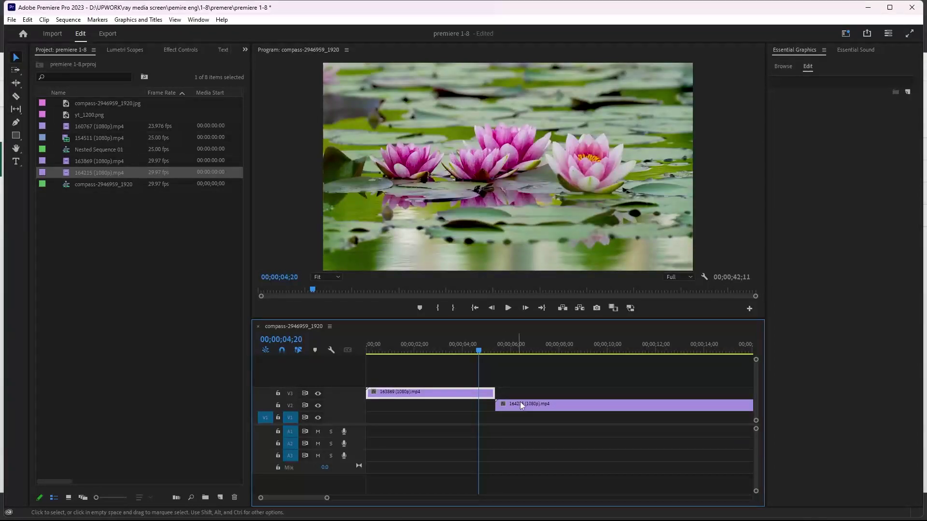
left_click_drag(519, 404, 480, 410)
- Cut the upper clip at 04;12 and the lower clip at 05;10, the overlap's edges
key("=")
key("=")
key("=")
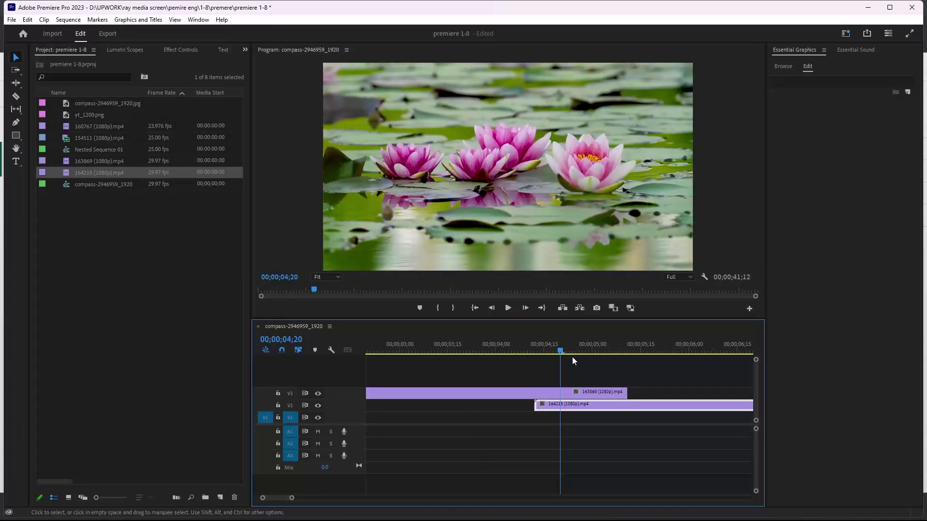
key("Home")
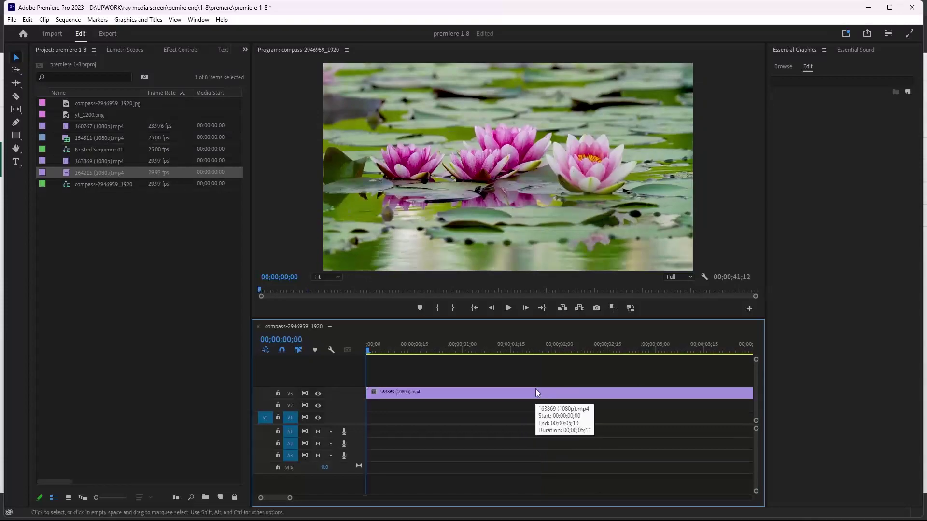
key("Down")
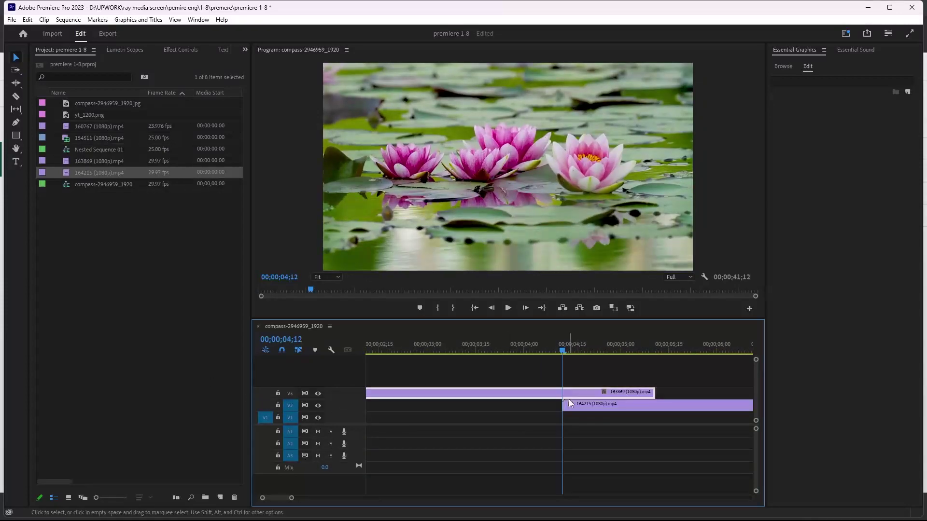
left_click(564, 402)
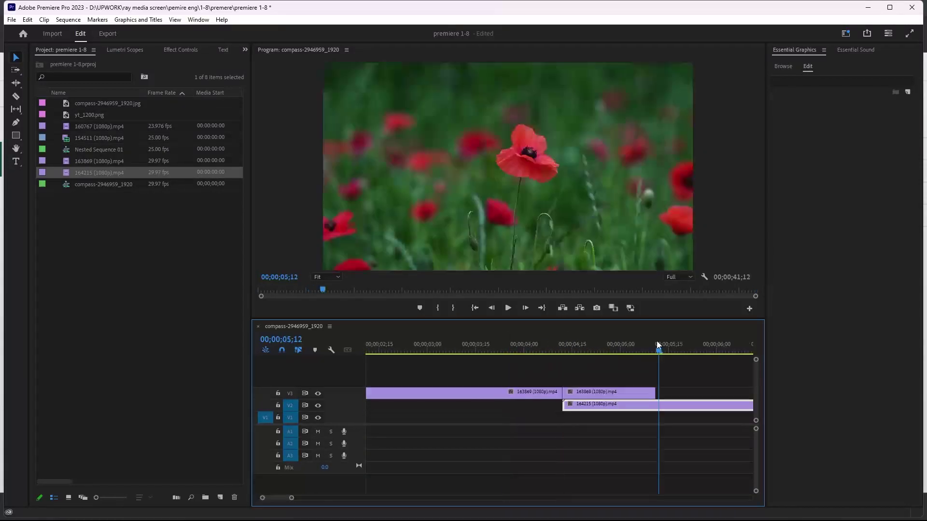
left_click_drag(658, 343, 656, 344)
key("w")
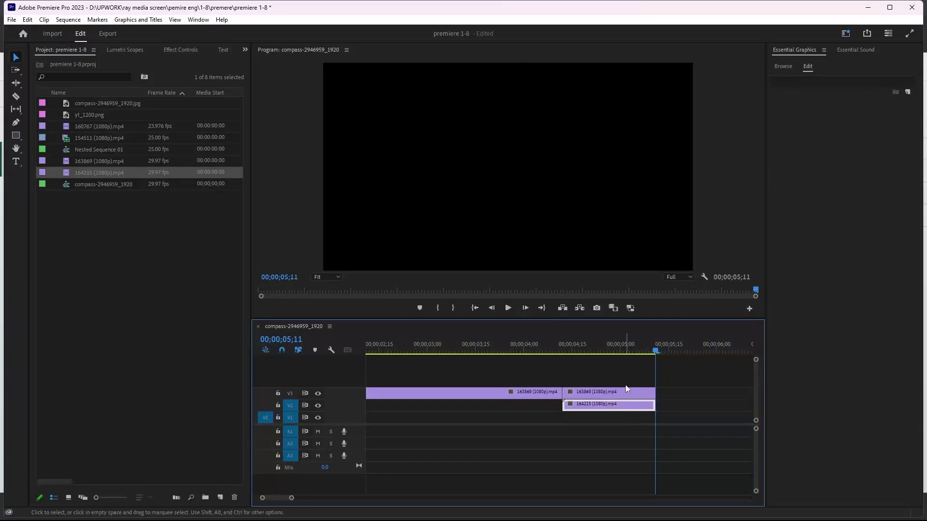
left_click_drag(624, 375, 562, 363)
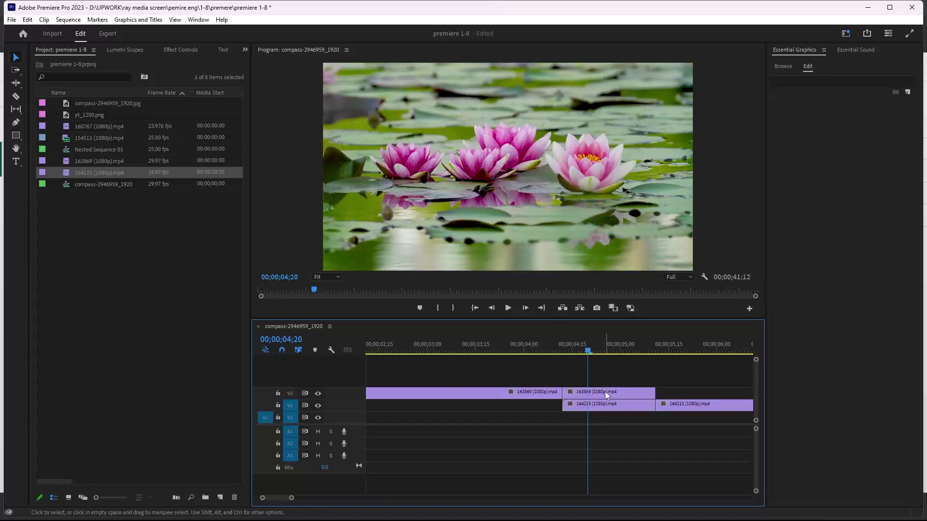
- Set a starting Position keyframe on the water-lily overlap piece at 04;12
left_click(607, 393)
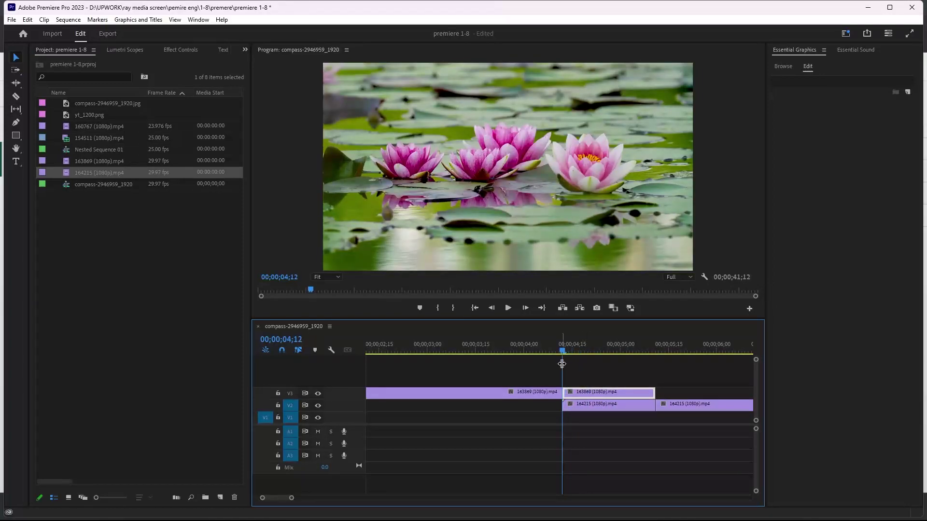
left_click(177, 50)
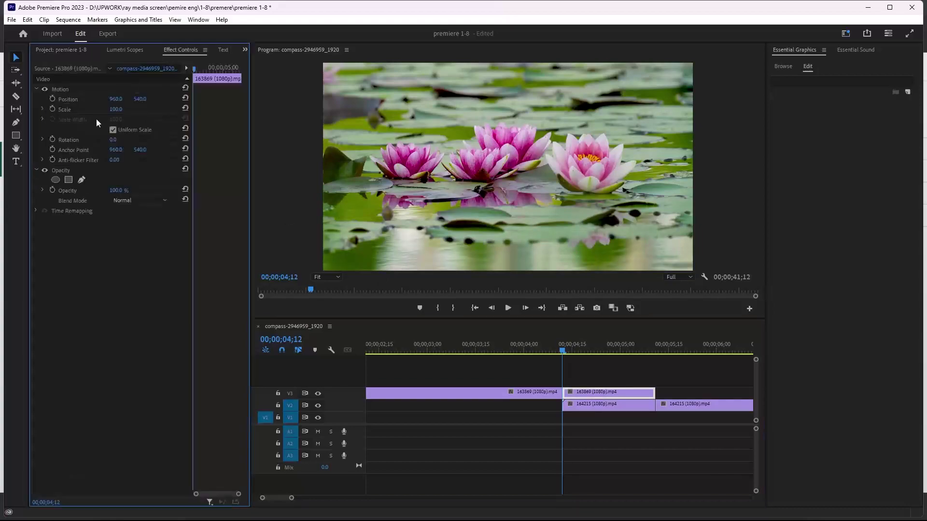
left_click(53, 98)
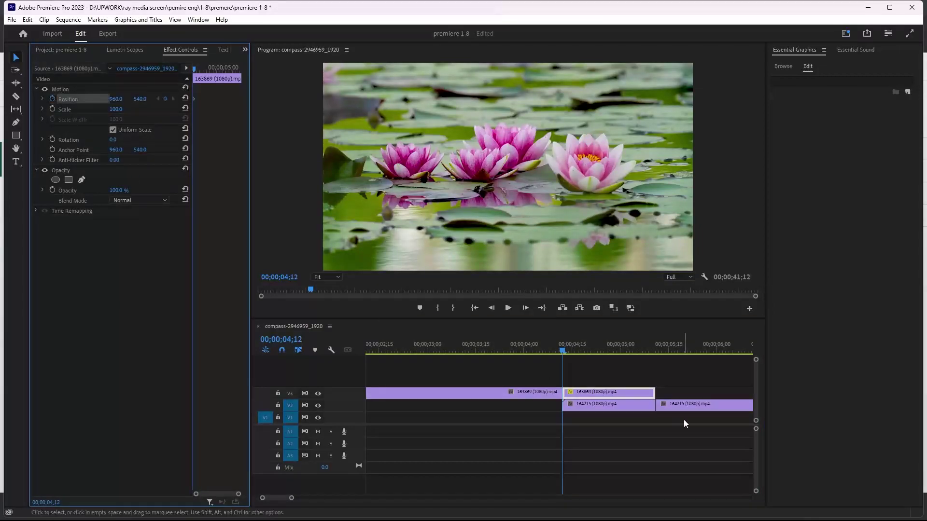
- At 05;10, slide the water-lily piece off screen right to Position X 2936
left_click(647, 344)
left_click_drag(648, 341, 654, 380)
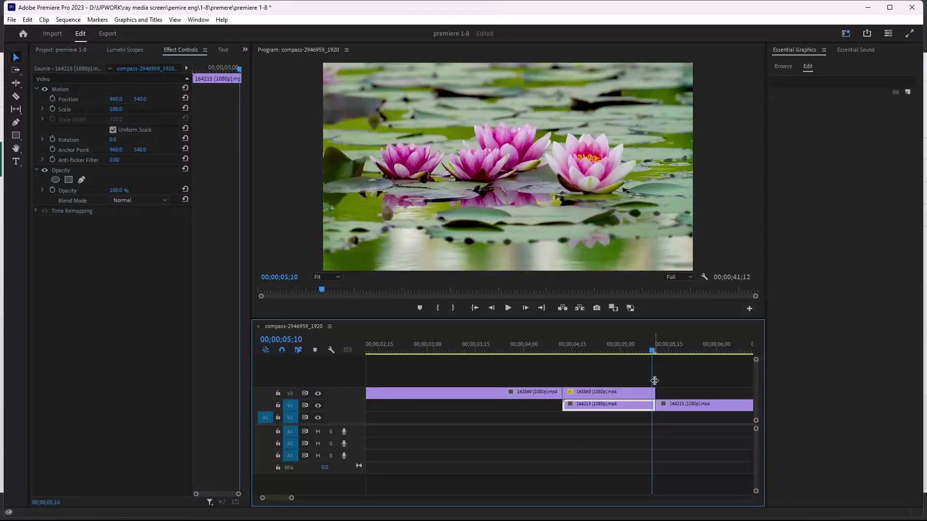
left_click(649, 394)
left_click(639, 393)
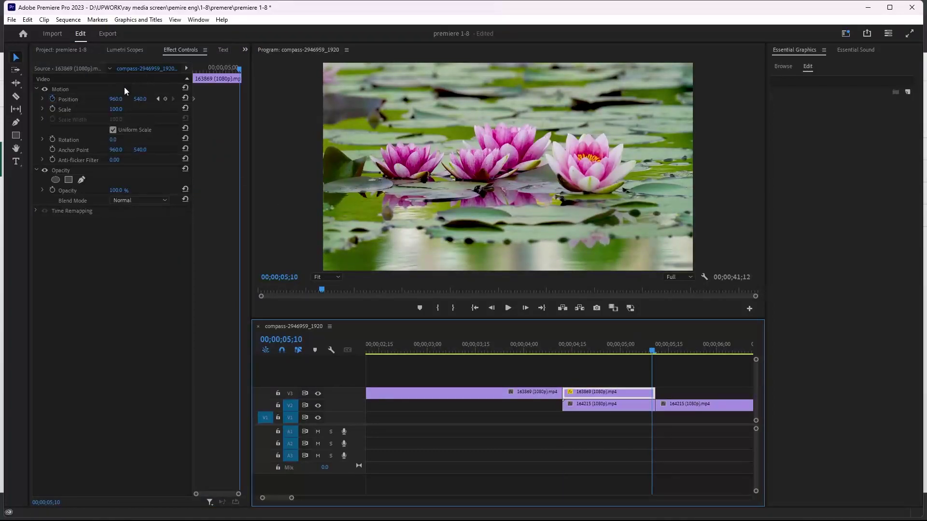
left_click_drag(117, 99, 218, 99)
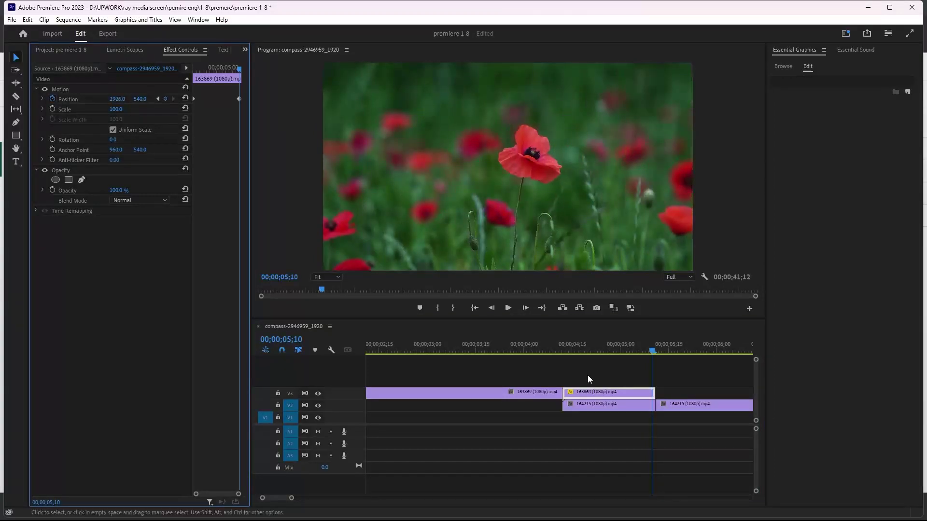
left_click(606, 408)
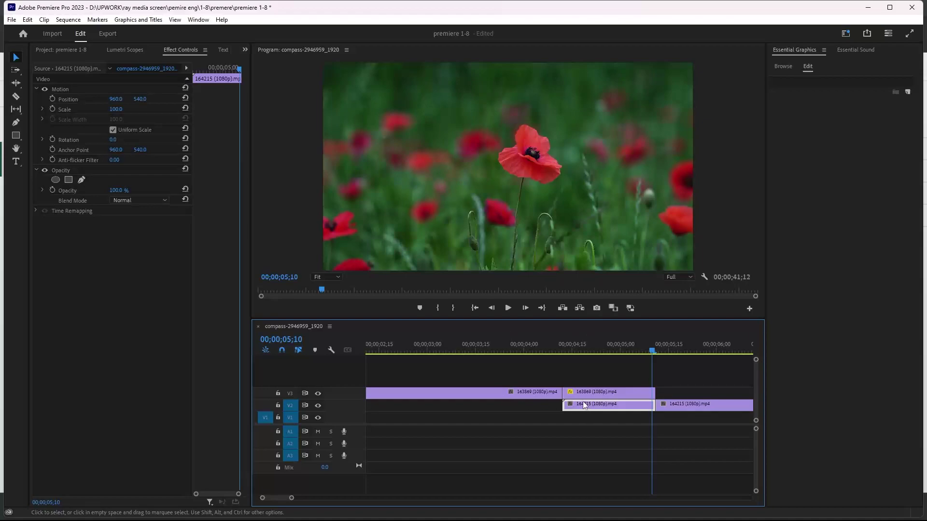
- Keyframe the poppy piece's Position and start it off screen left at X -960 at 04;12
left_click(53, 98)
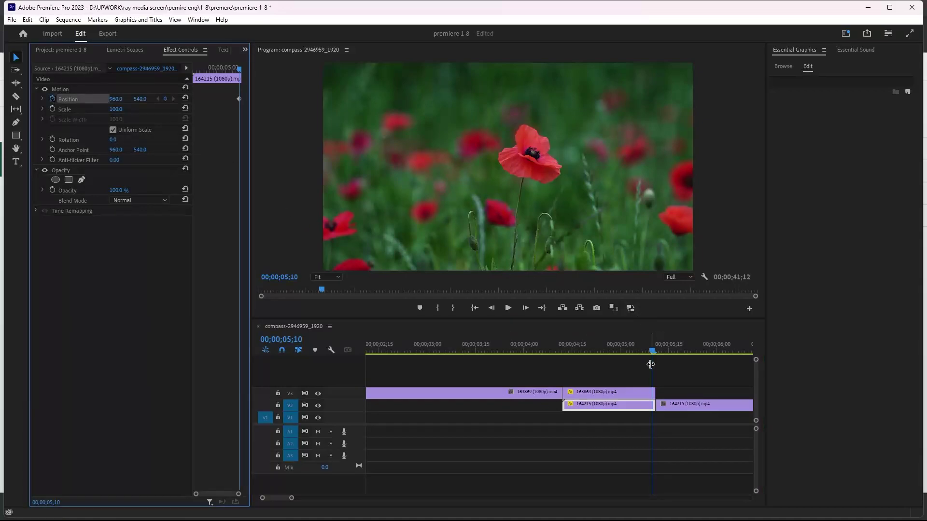
left_click_drag(651, 351, 564, 384)
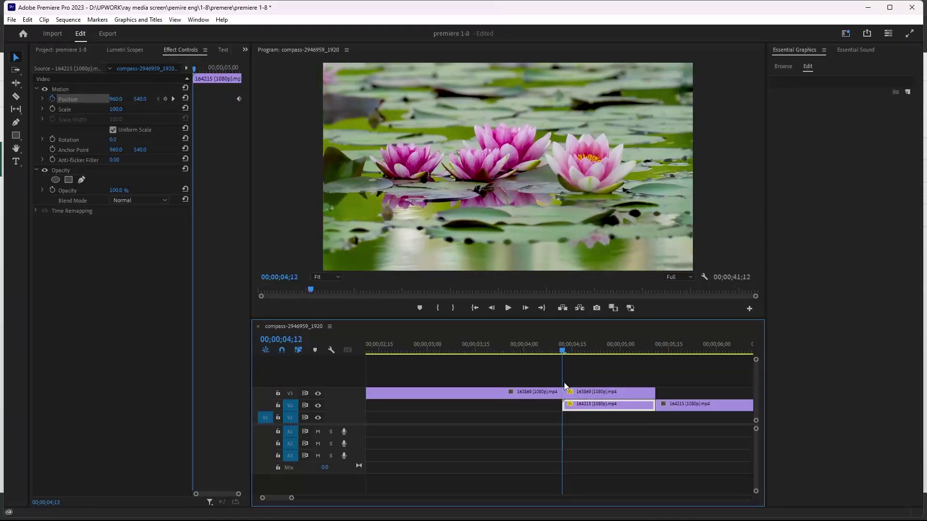
left_click(317, 393)
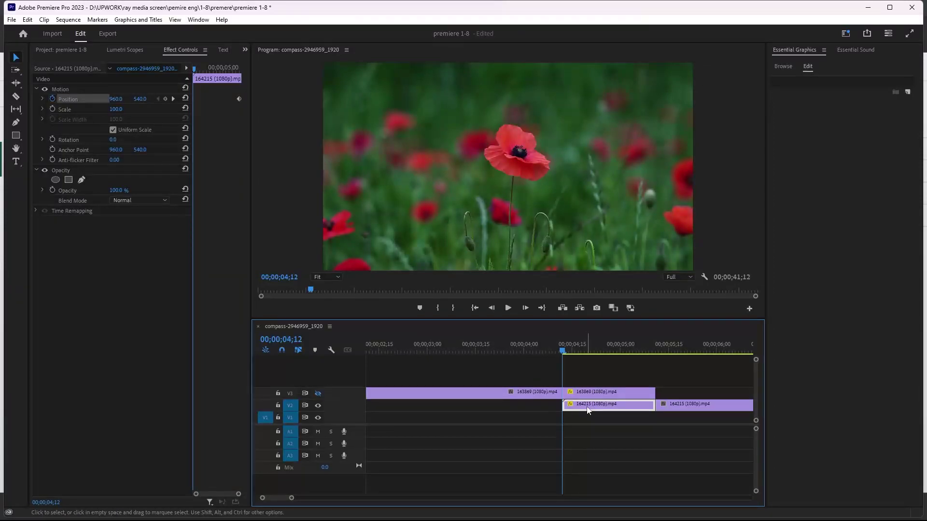
left_click_drag(120, 102, 23, 103)
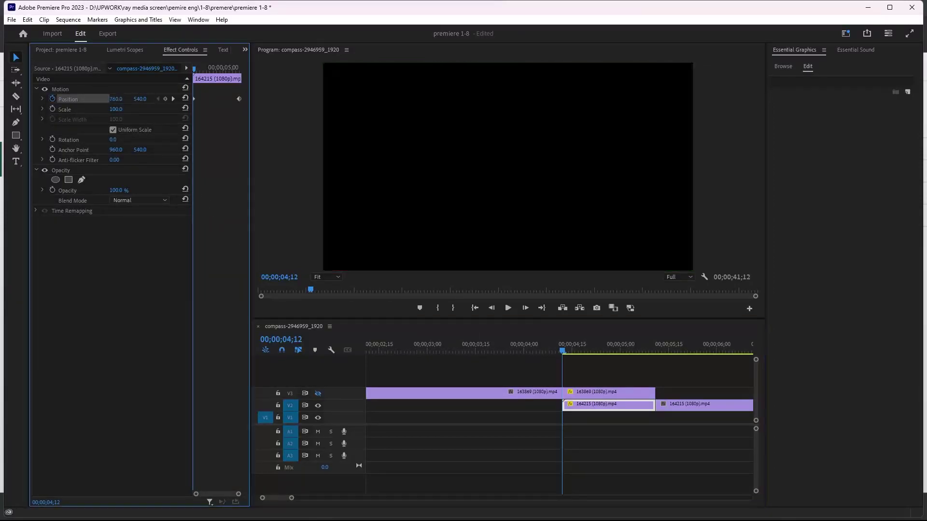
left_click_drag(119, 99, 116, 99)
left_click(605, 395)
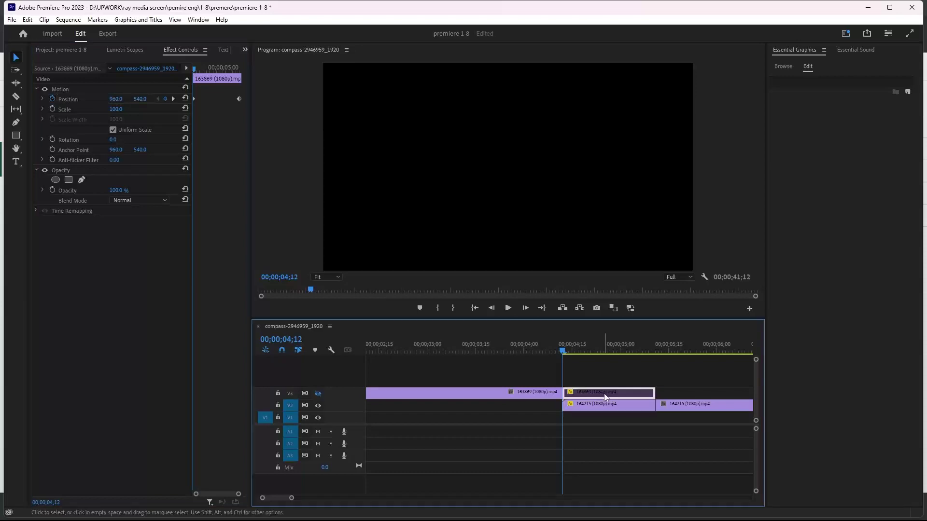
- Unhide the water-lily track, preview the slide, and nudge both Position keyframes slightly
left_click(319, 393)
key("space")
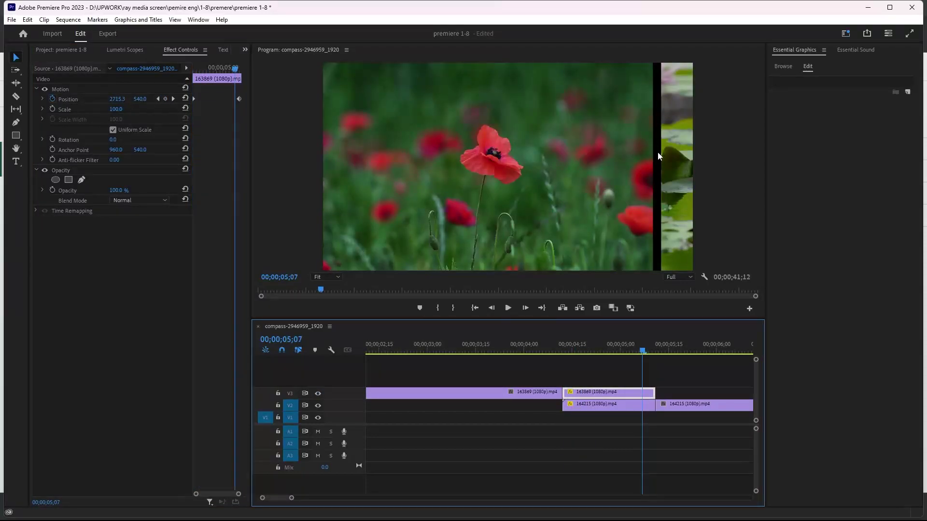
left_click_drag(239, 96, 240, 98)
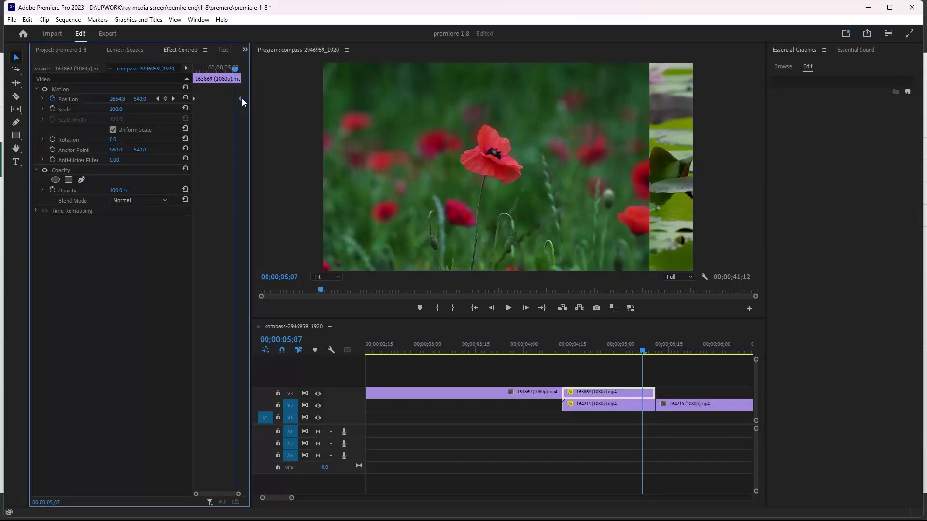
left_click_drag(624, 345, 584, 347)
key("space")
key("space")
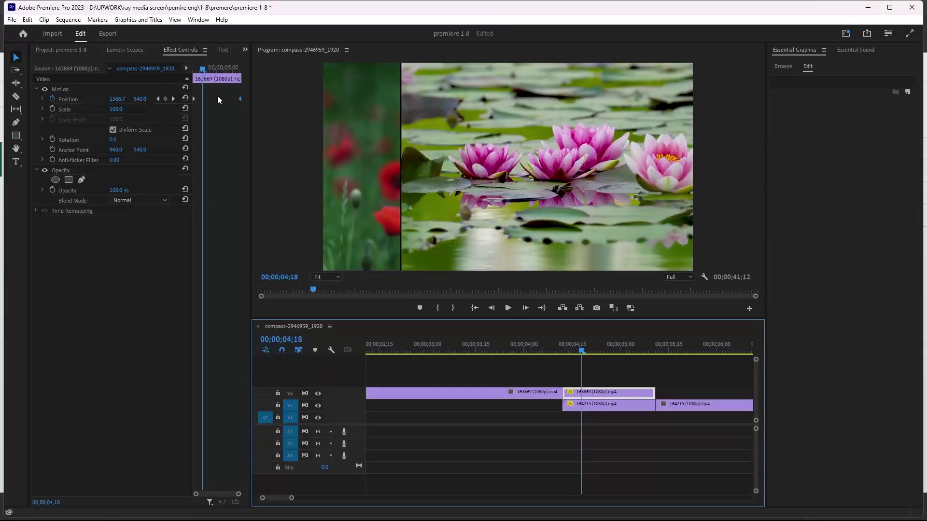
left_click_drag(194, 99, 195, 98)
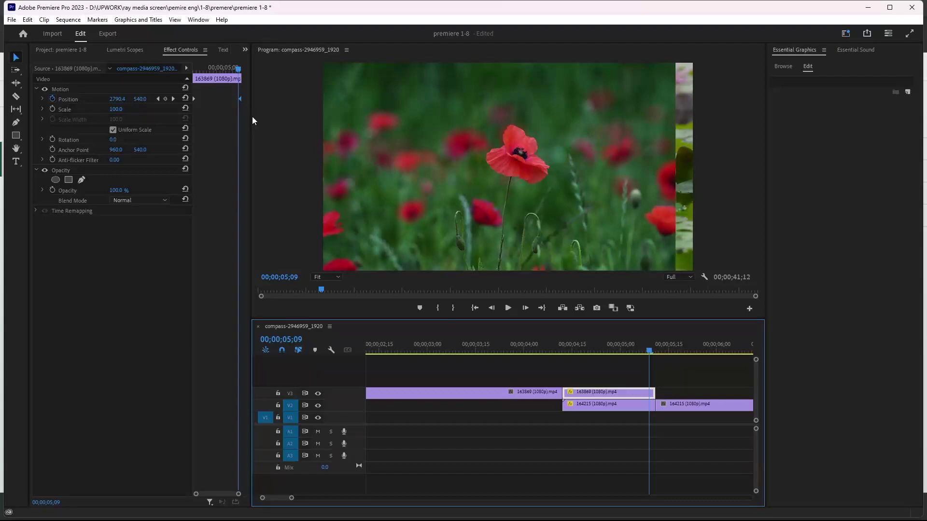
- Apply Ease Out and Ease In to the water-lily Position keyframes and show the velocity graph
right_click(240, 99)
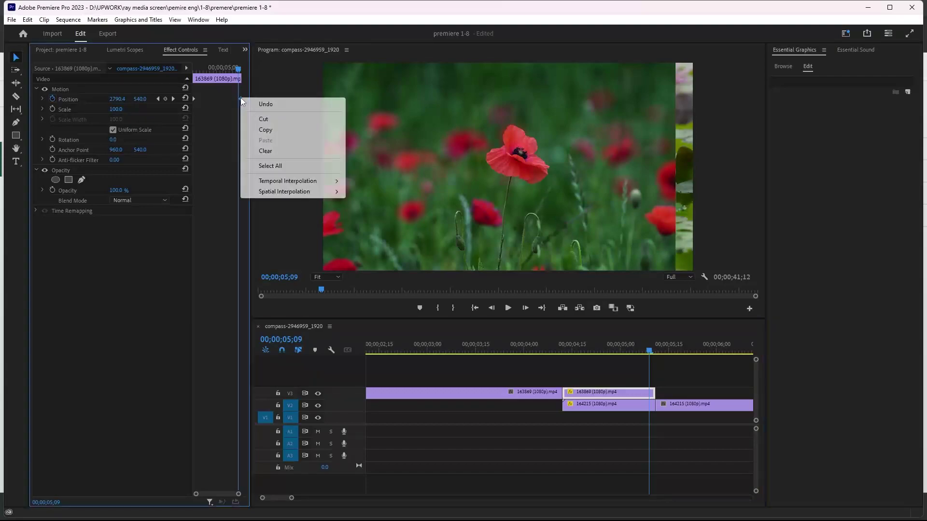
mouse_move(311, 183)
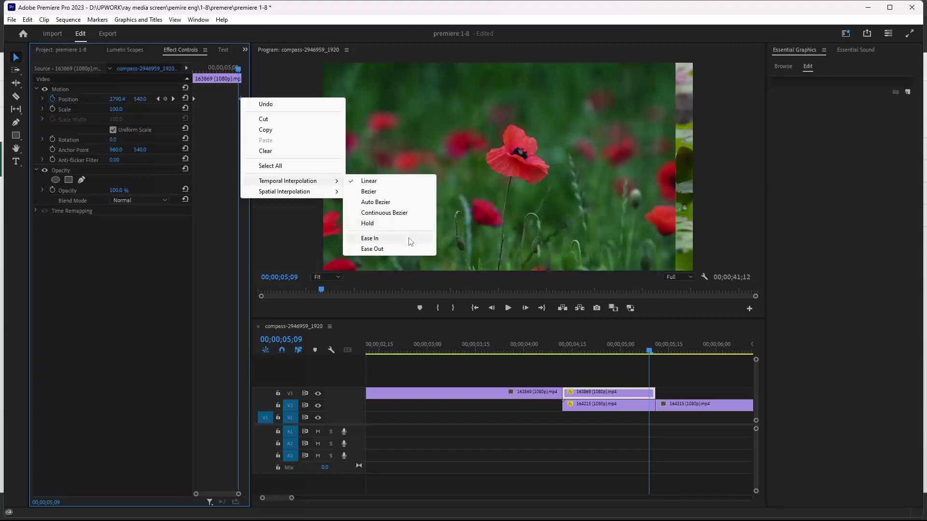
left_click(372, 249)
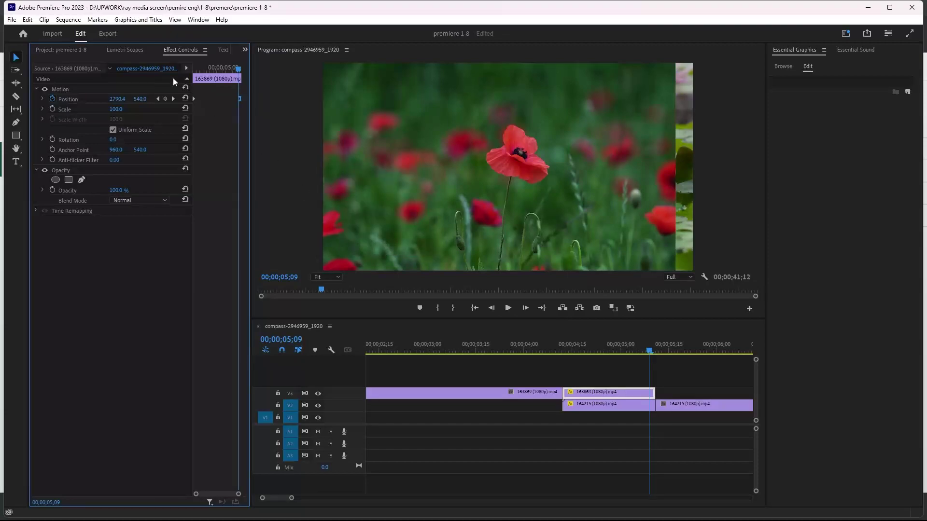
right_click(193, 100)
mouse_move(292, 184)
left_click(349, 244)
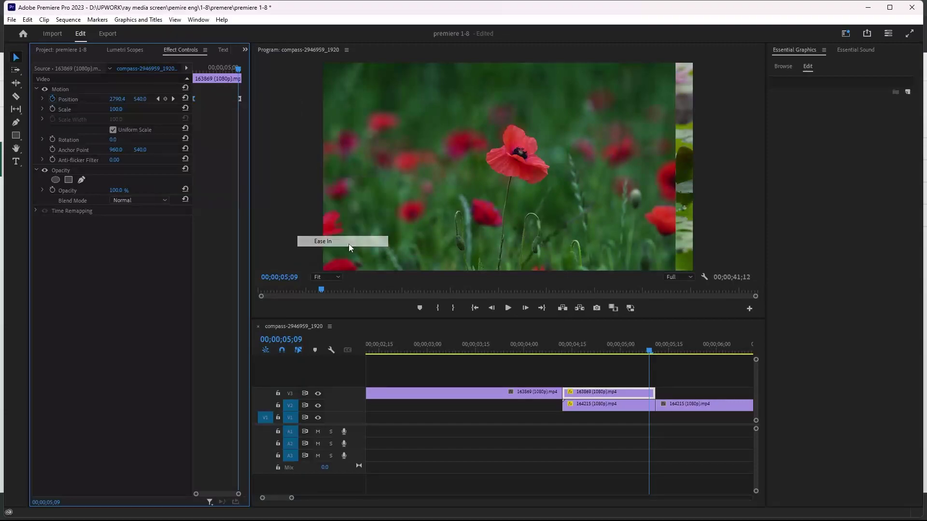
left_click(42, 99)
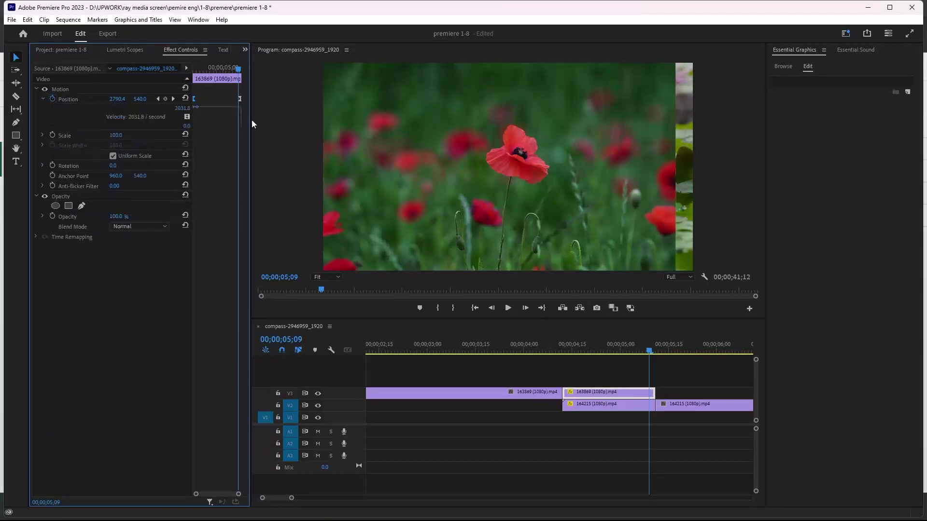
mouse_move(238, 96)
left_mouse_down()
mouse_move(198, 87)
mouse_move(226, 89)
left_mouse_up()
- Apply temporal easing to both Position keyframes of the poppy clip on V2
left_click(632, 404)
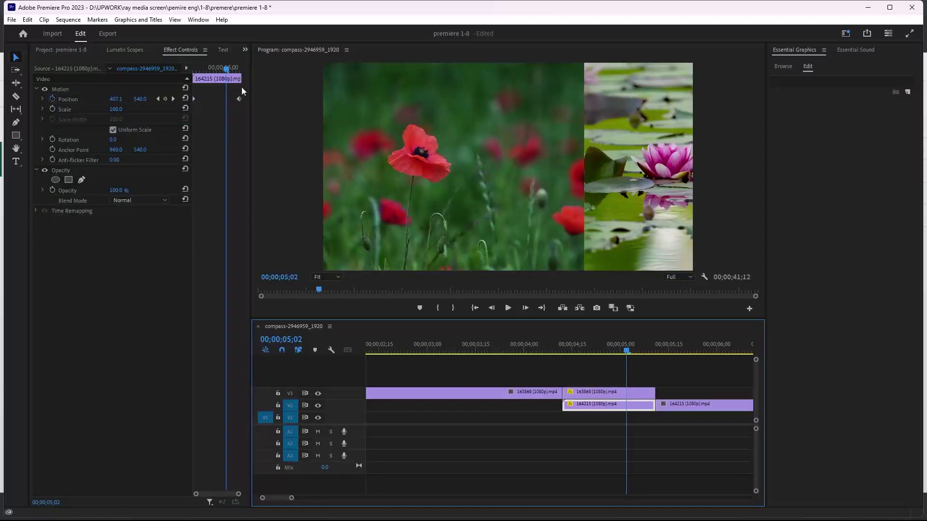
right_click(239, 98)
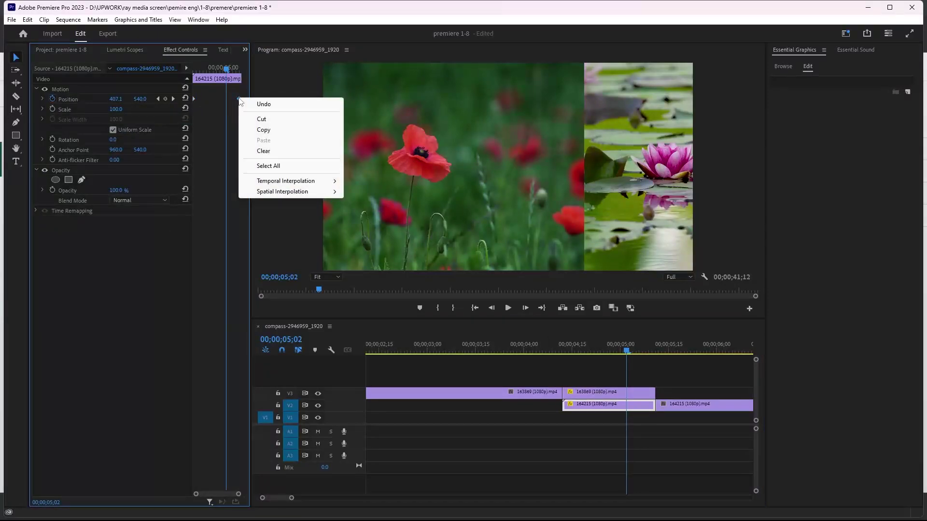
mouse_move(333, 182)
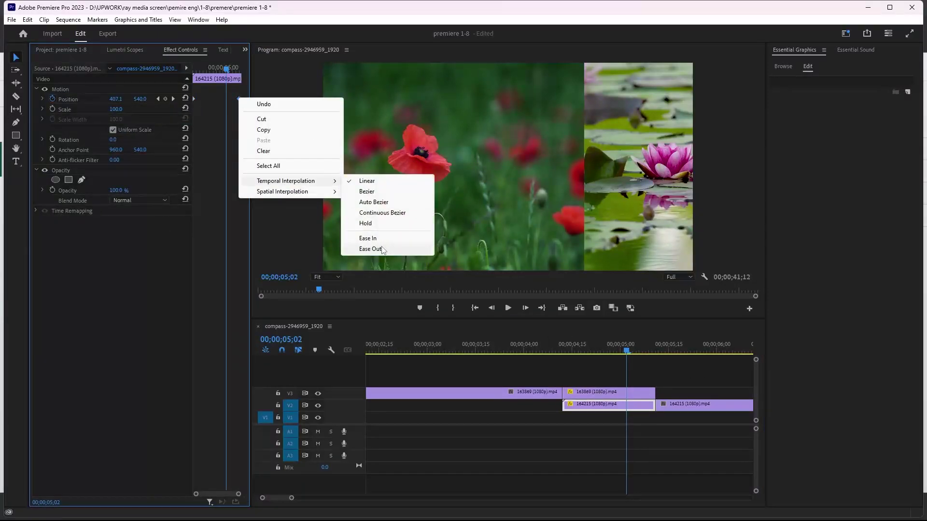
left_click(380, 249)
right_click(194, 99)
mouse_move(261, 181)
left_click(328, 239)
- Preview the eased push transition, leaving the playhead at 04;15 mid-transition
left_click_drag(226, 70, 195, 94)
key("space")
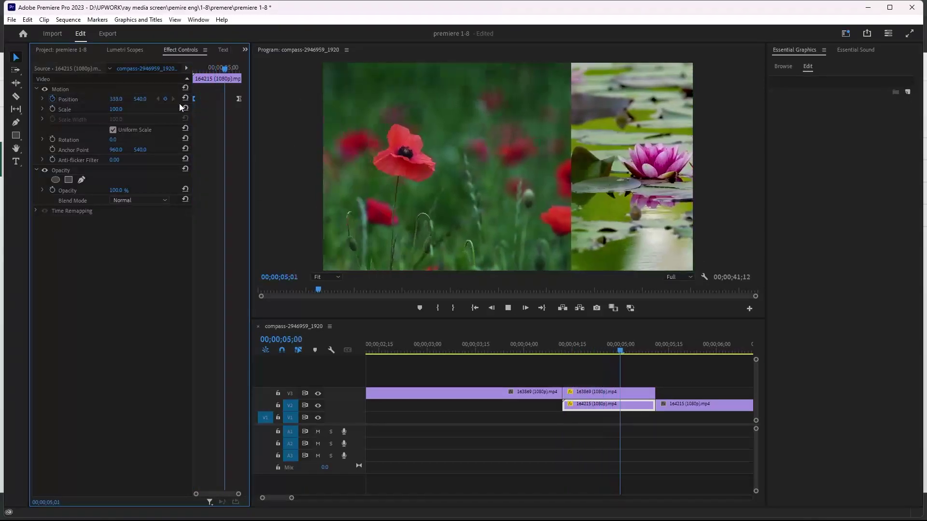
key("space")
left_click_drag(671, 351, 572, 351)
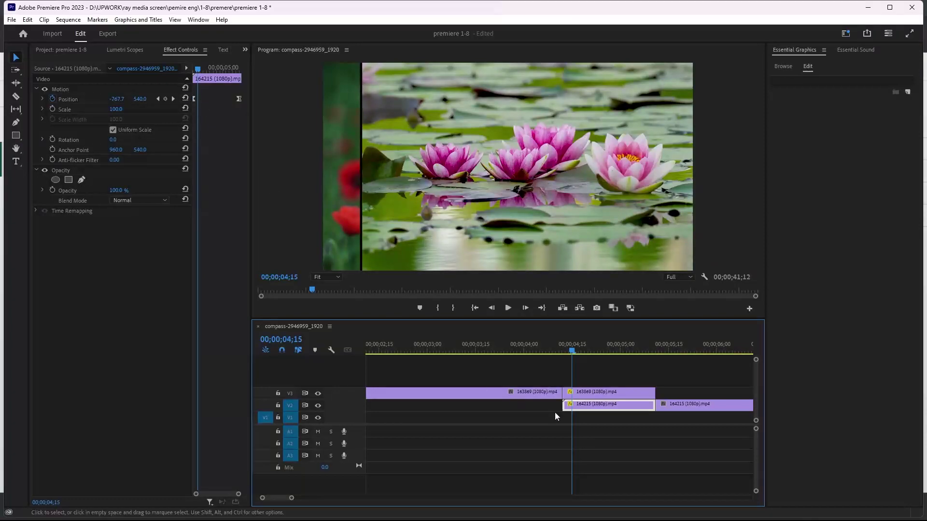
left_click(196, 99)
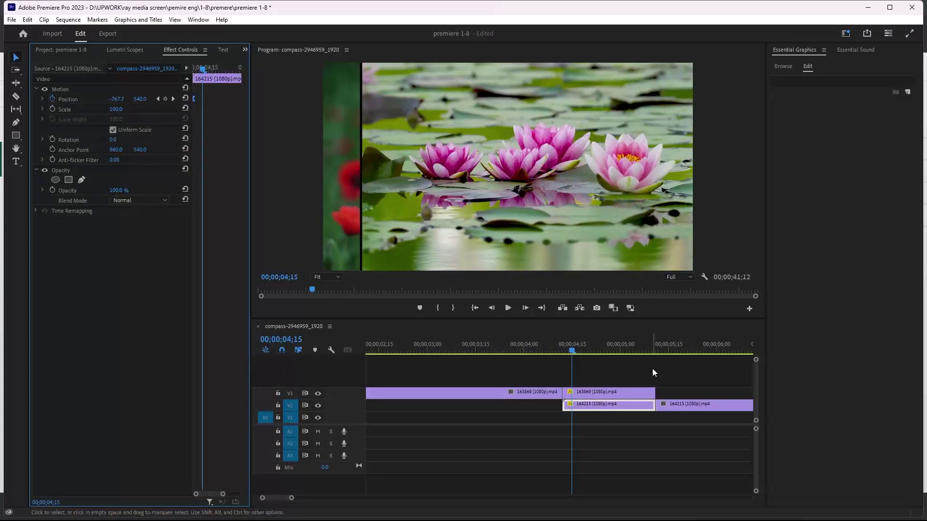
left_click(642, 393)
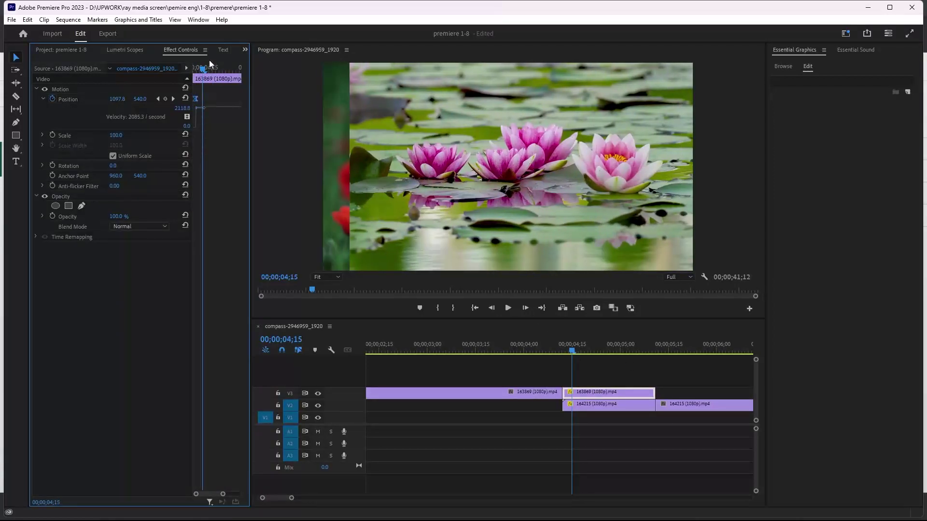
left_click(197, 70)
key("space")
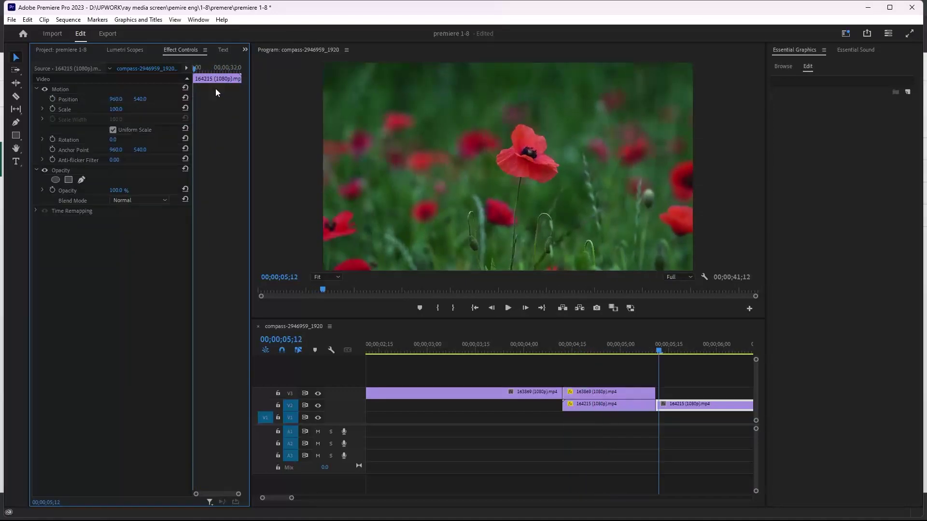
left_click_drag(661, 351, 569, 380)
key("minus")
key("minus")
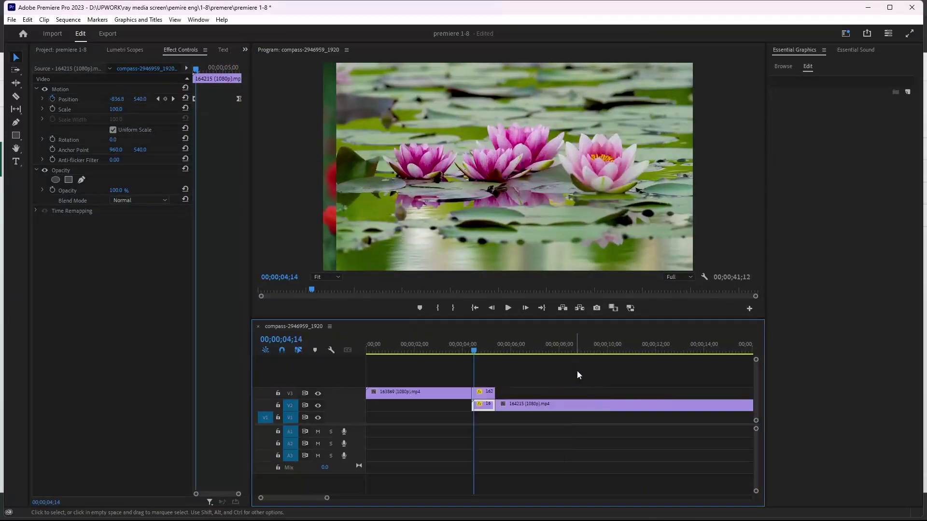
- Create a 1920×1080, 29.97 fps adjustment layer and drop it above the clips at the playhead
left_click(245, 50)
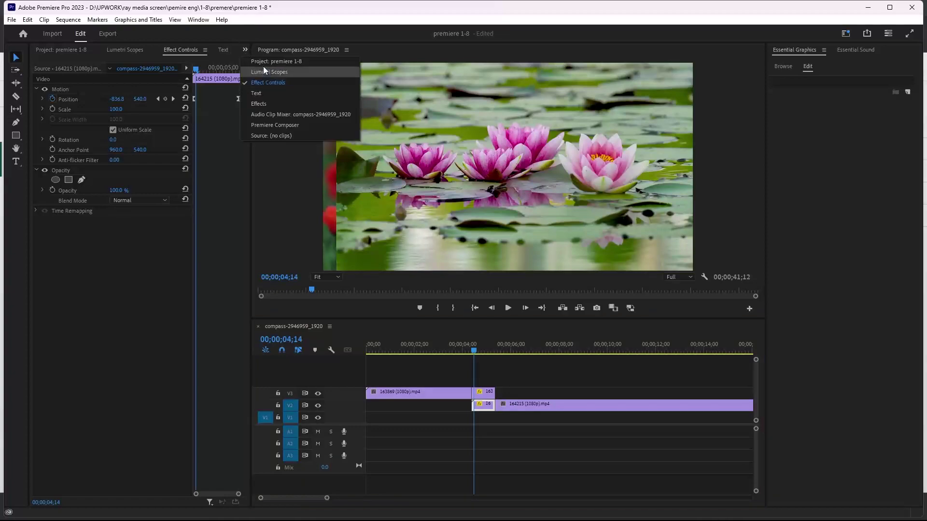
left_click(265, 59)
right_click(146, 227)
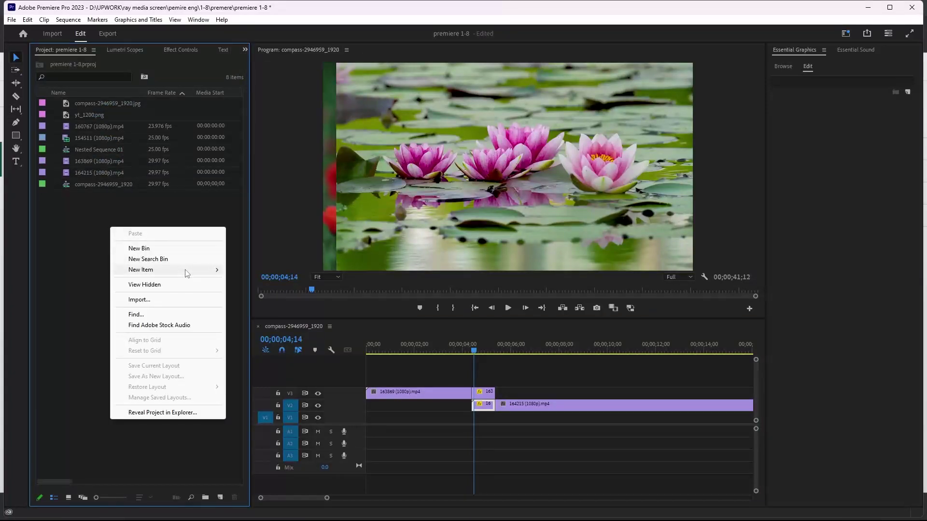
mouse_move(188, 270)
left_click(293, 302)
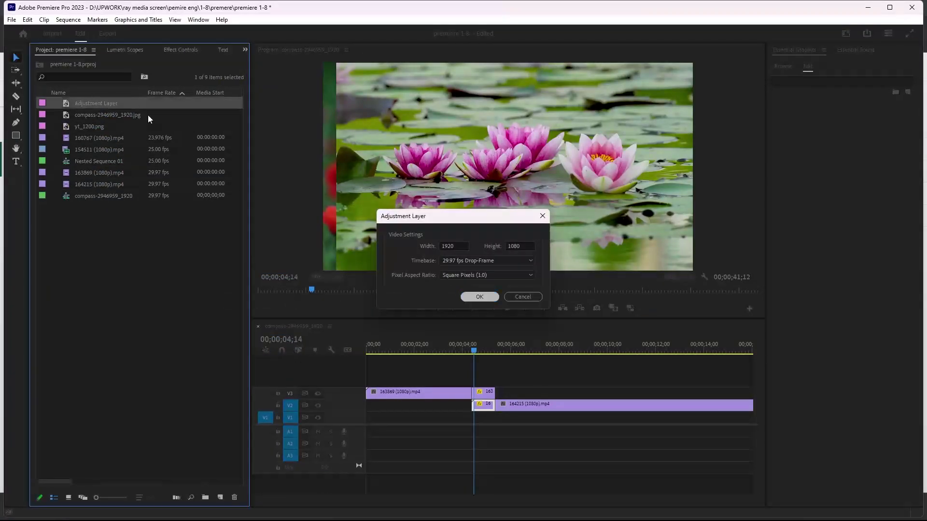
key("Return")
left_click_drag(116, 104, 472, 382)
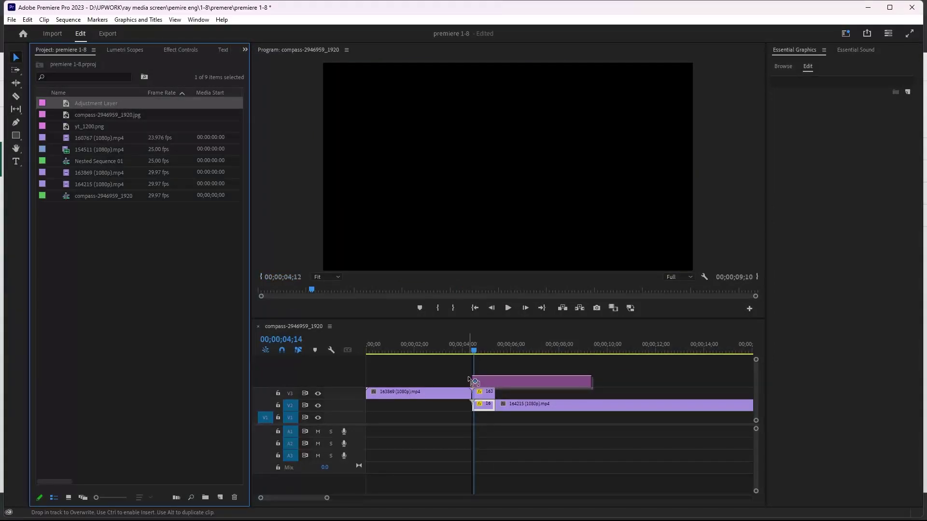
- Search effects for 'dire' and drop Directional Blur onto the V4 adjustment layer
left_click(245, 50)
left_click(259, 104)
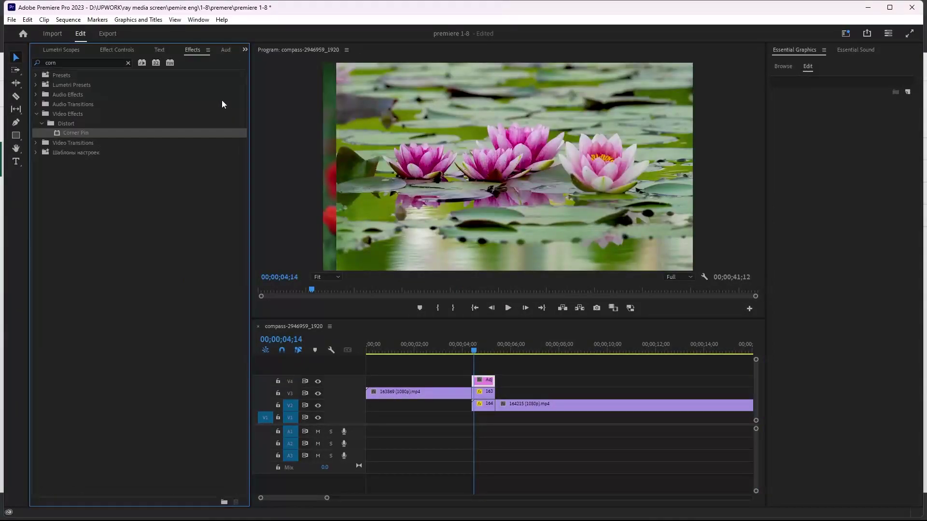
double_click(89, 61)
type("direc")
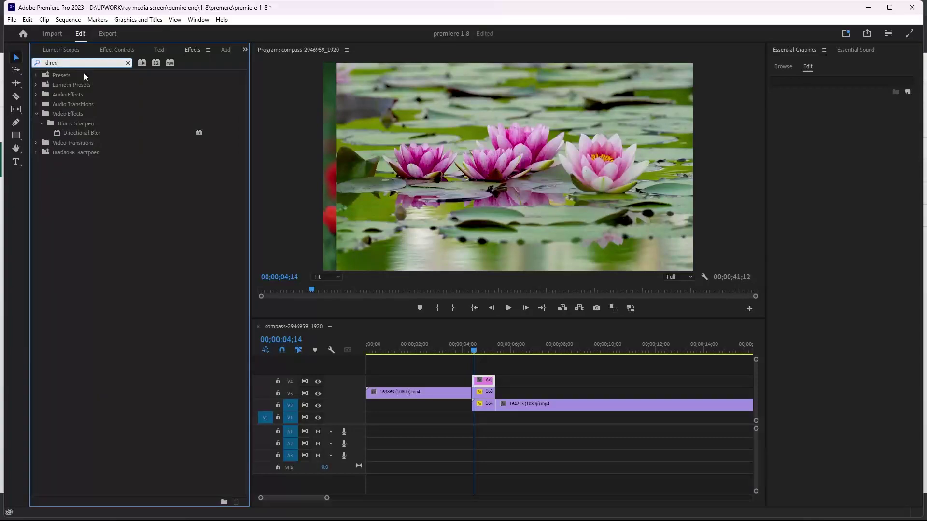
left_click_drag(82, 133, 483, 381)
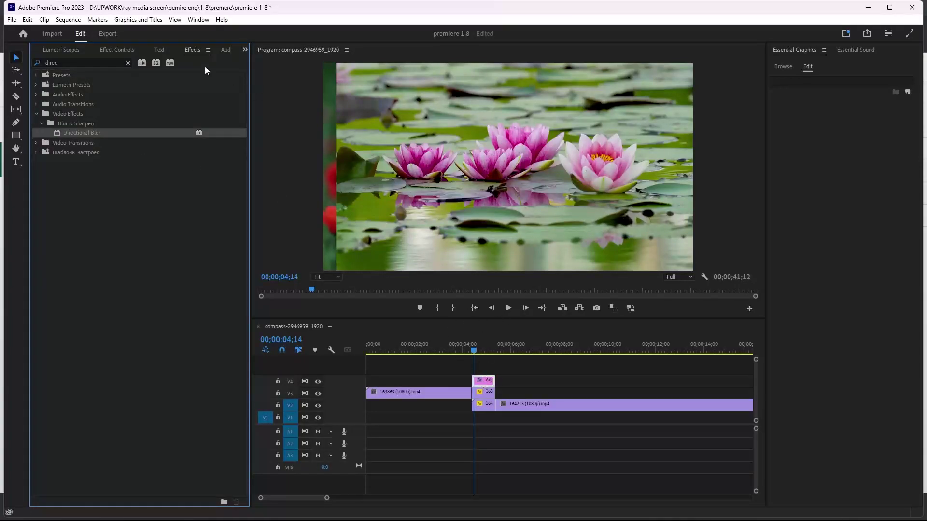
left_click(118, 50)
left_click(482, 345)
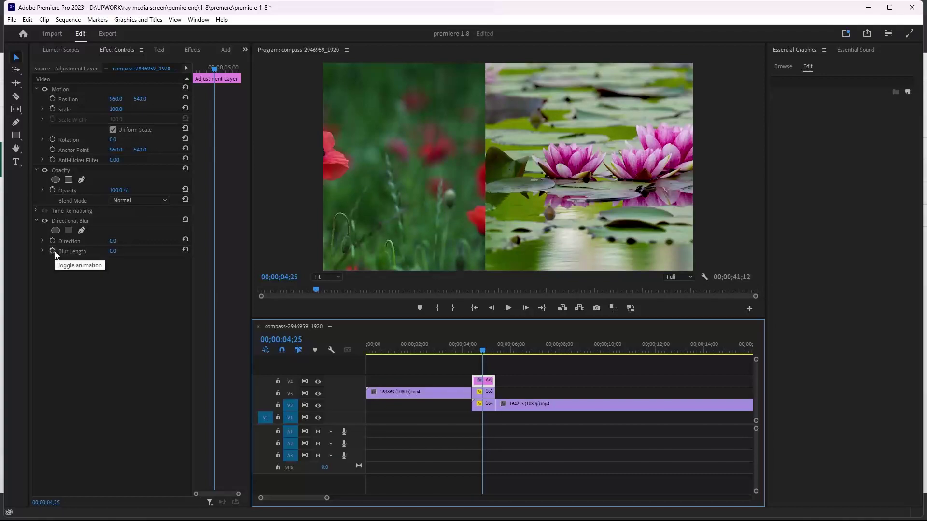
- Keyframe Blur Length on the adjustment layer, peaking at 89 at 04;25 with Direction 91°
left_click(54, 251)
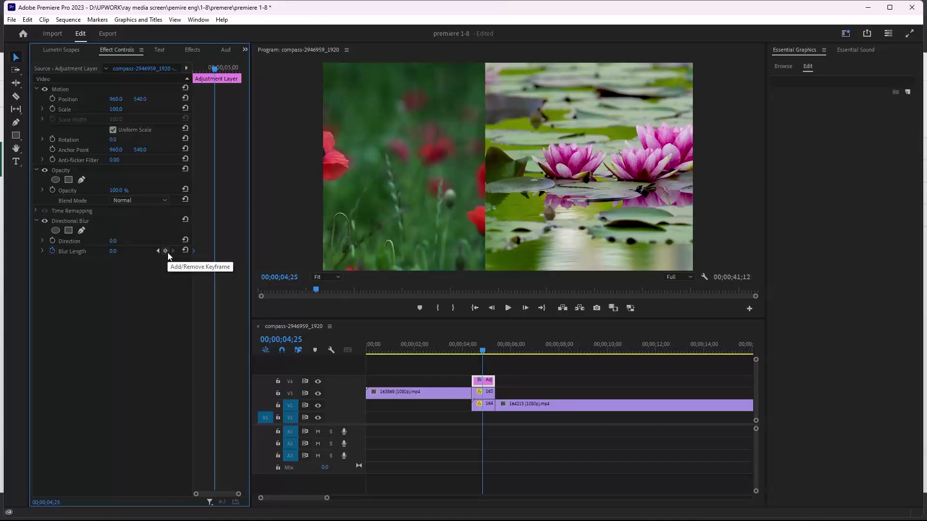
left_click(166, 251)
left_click_drag(214, 250, 240, 251)
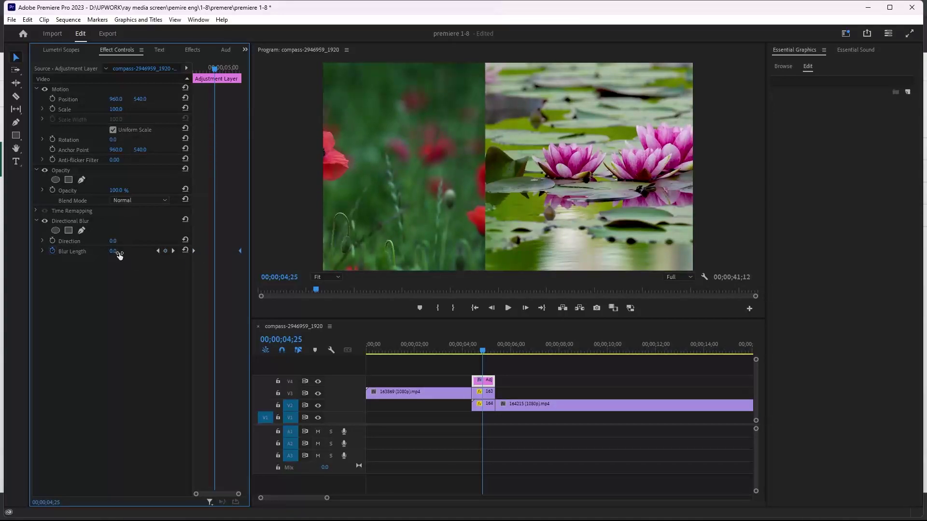
left_click_drag(119, 255, 156, 241)
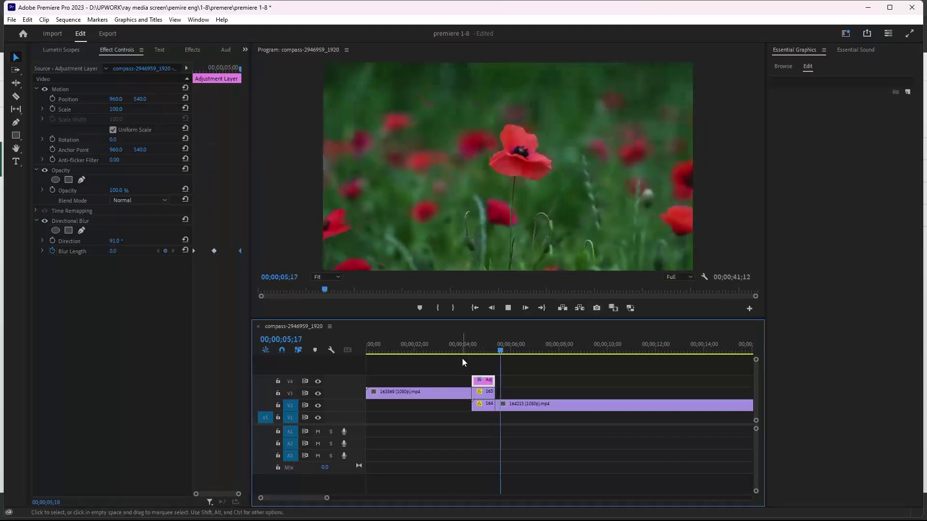
key("space")
left_click_drag(496, 348, 462, 351)
key("space")
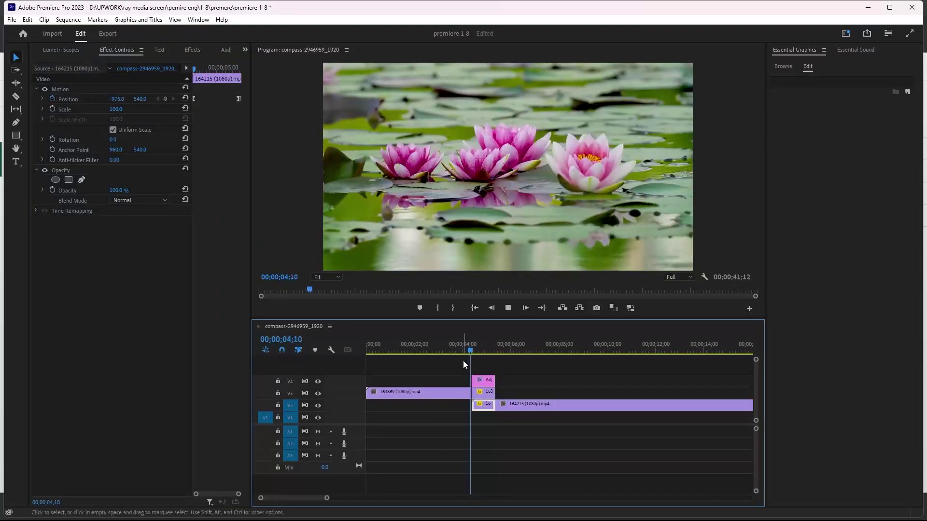
left_click(461, 351)
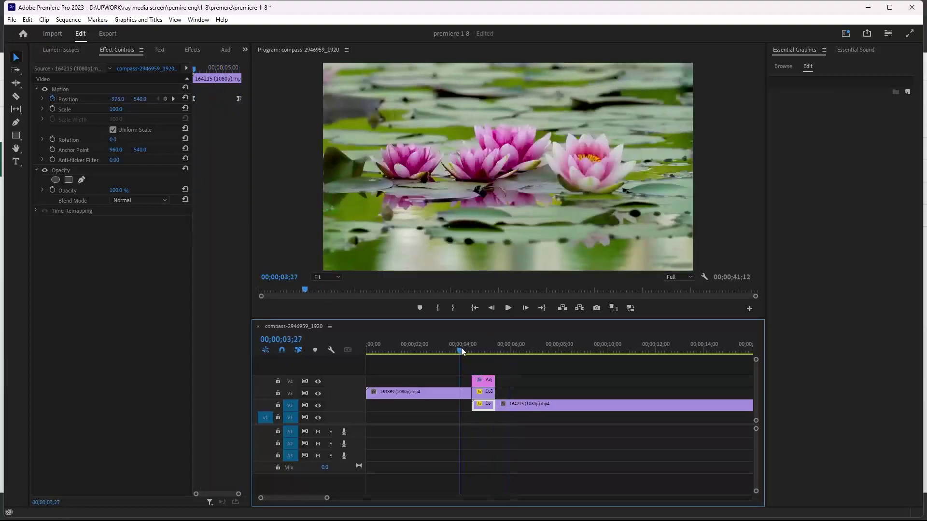
key("space")
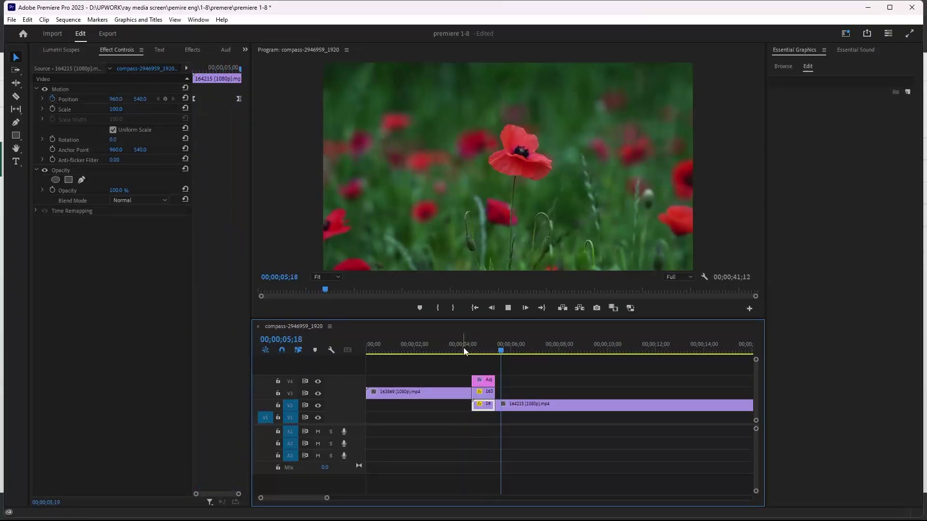
key("space")
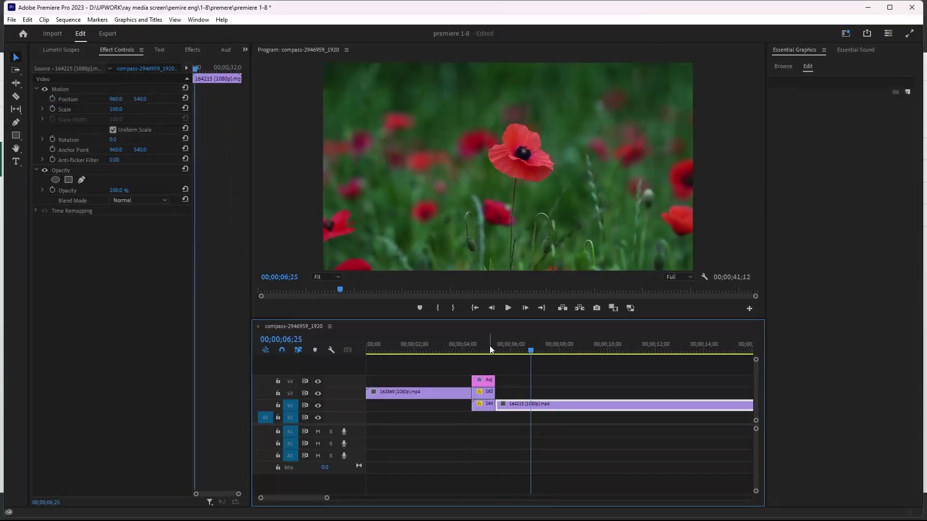